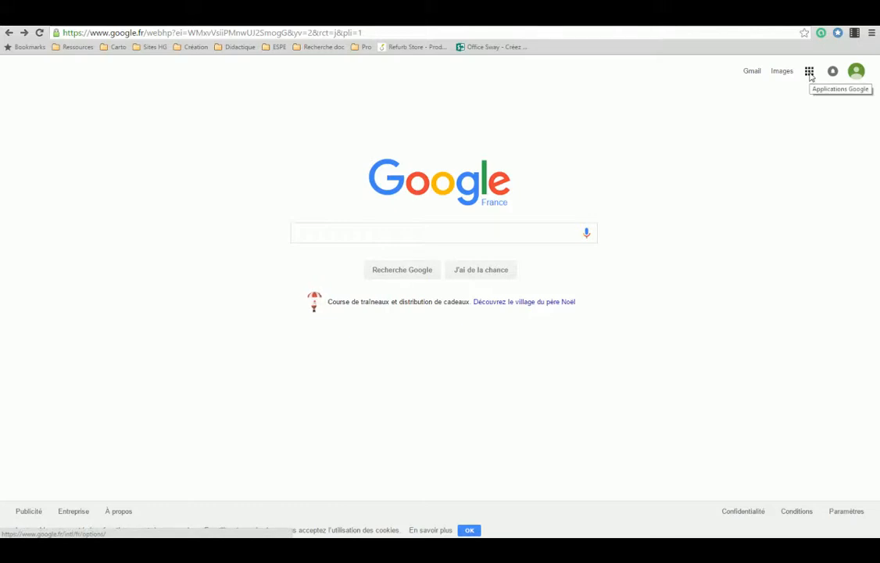
Step: Open Google Drive from the Google home page and create a new Google Drawings file
left_click(809, 73)
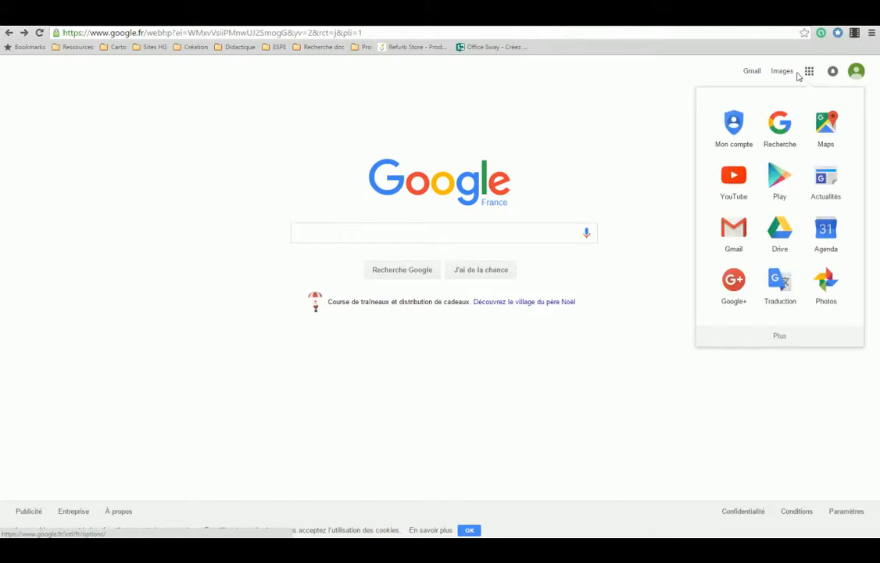
left_click(779, 231)
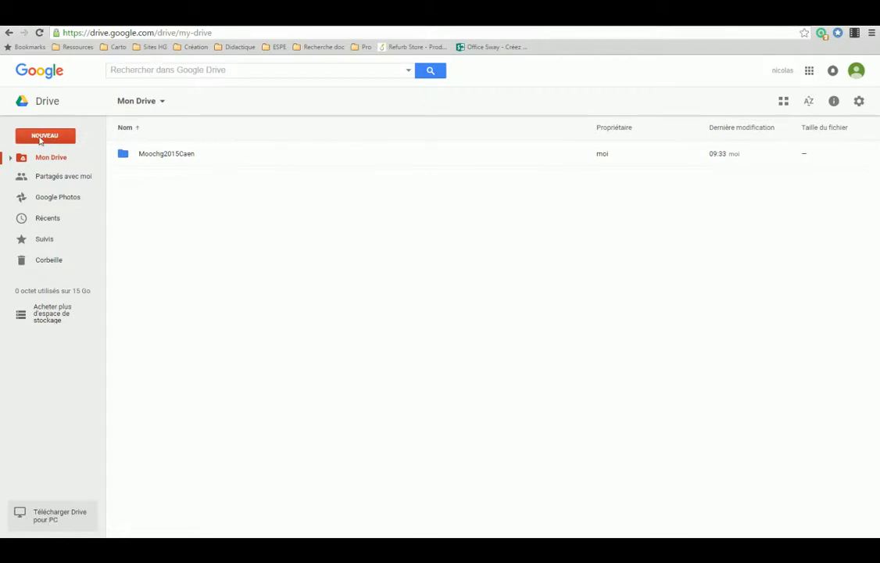
left_click(40, 139)
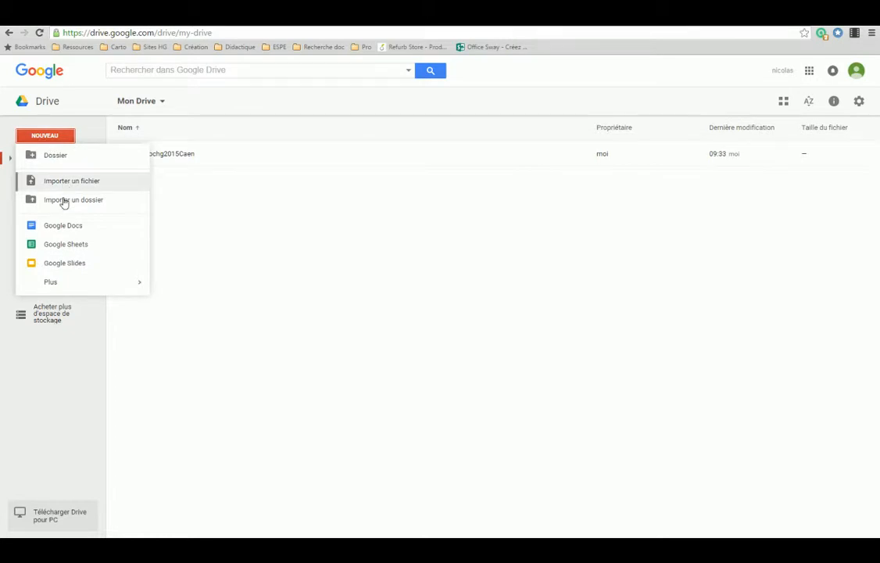
mouse_move(43, 283)
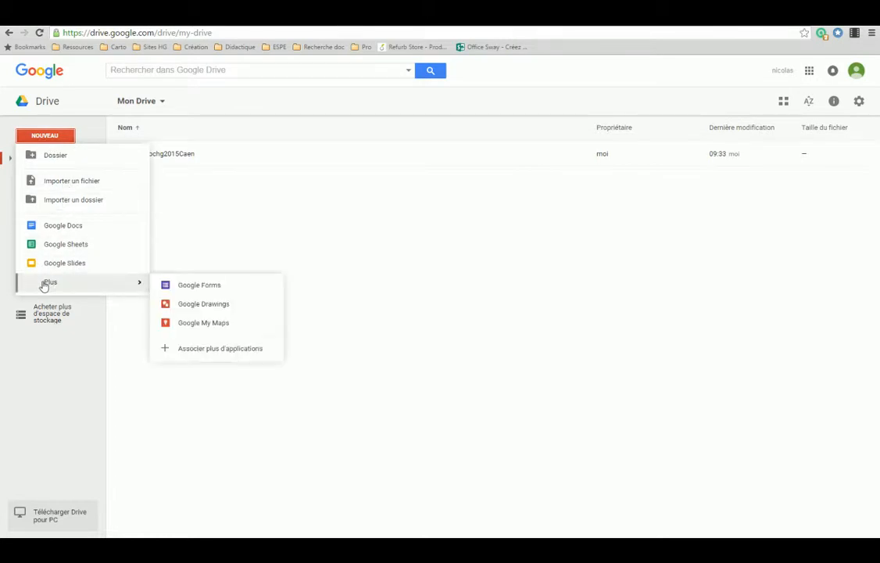
left_click(201, 306)
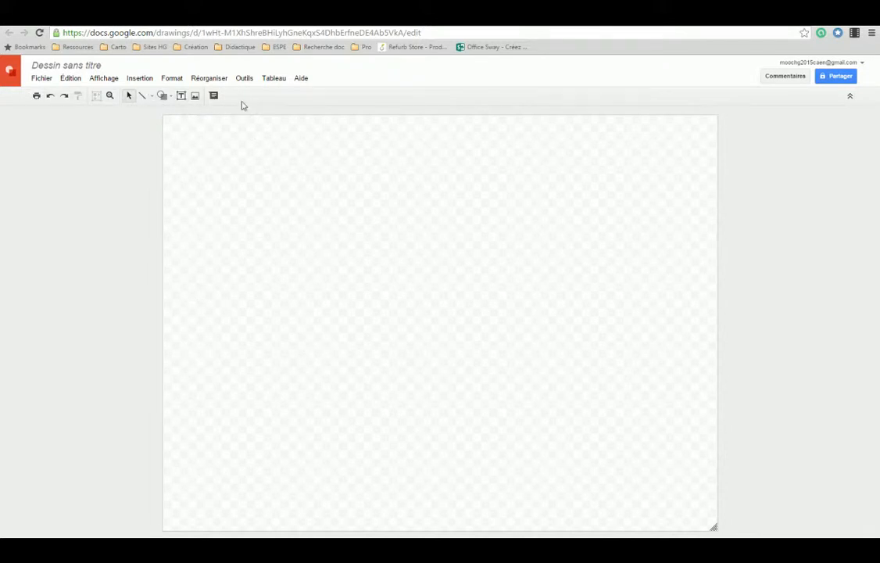
left_click(169, 99)
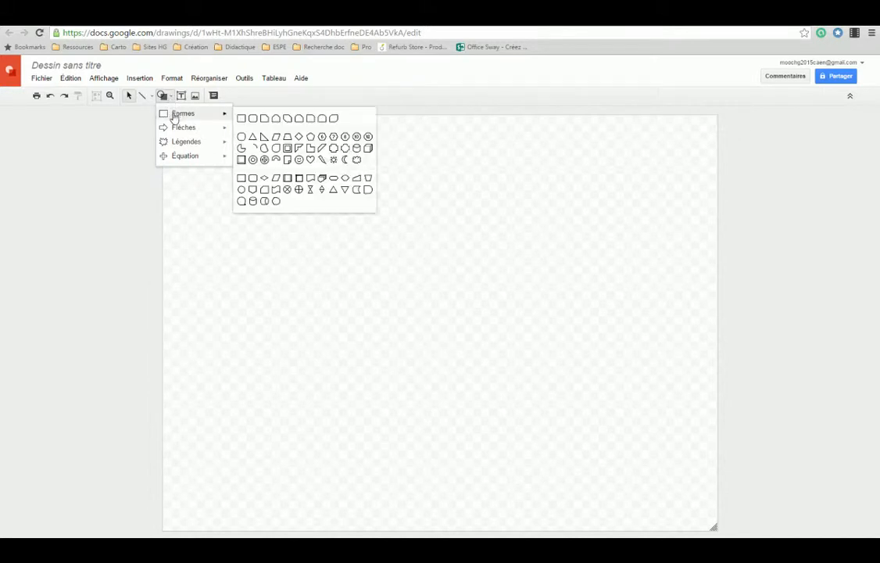
mouse_move(179, 144)
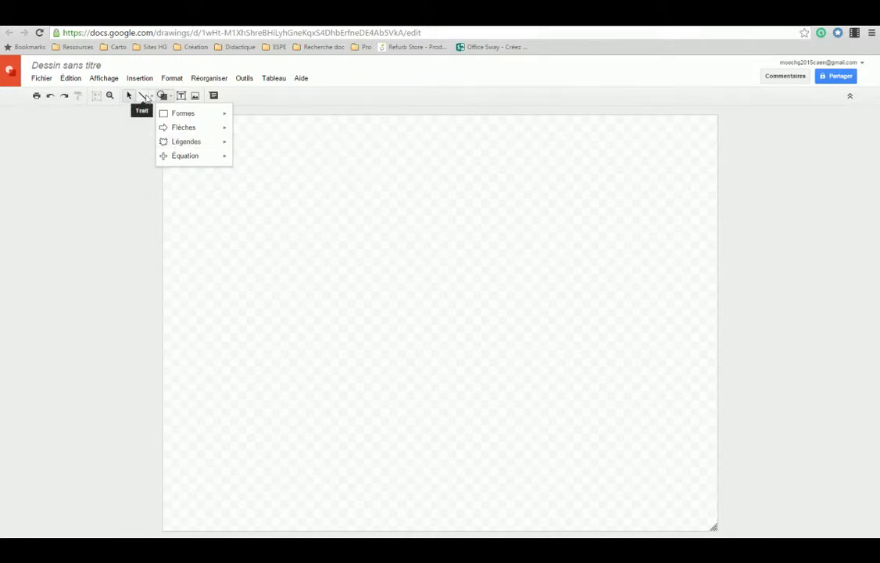
left_click(142, 95)
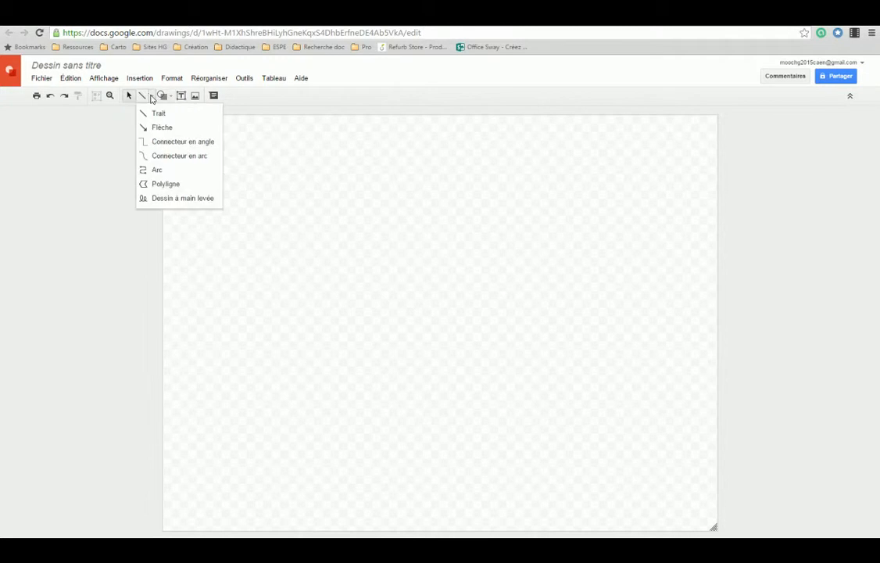
left_click(196, 191)
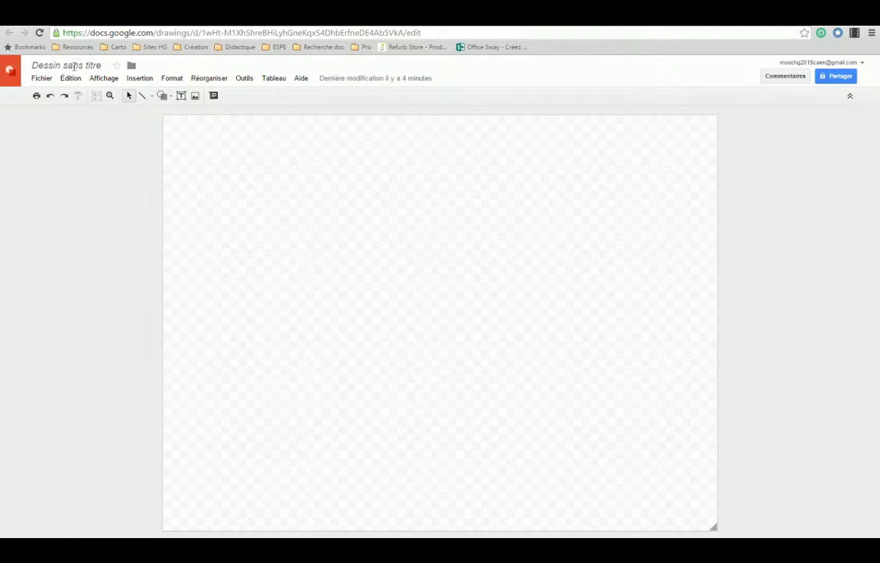
Step: Rename the untitled drawing as "Croquis"
left_click(66, 65)
type("Croquis")
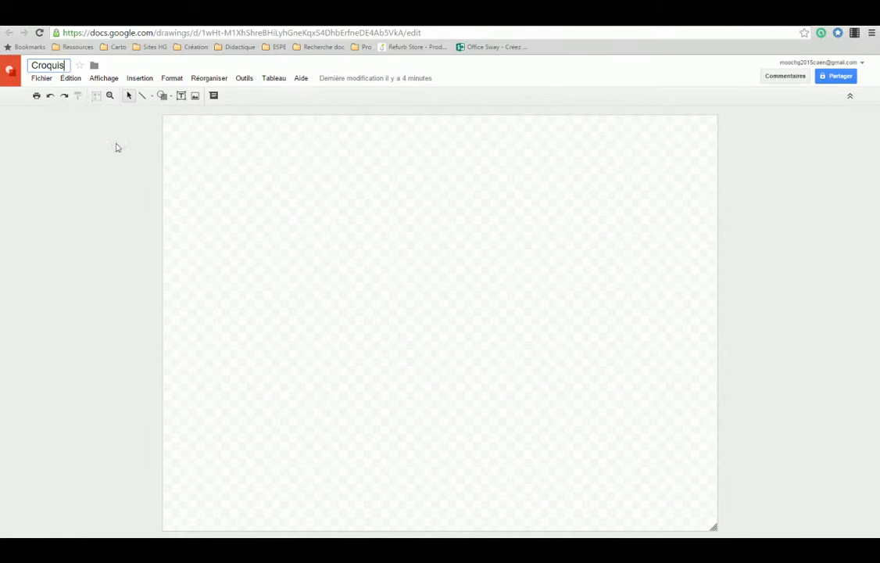
left_click(110, 222)
Step: Copy the blank world map image from the histgeo.ac-aix-marseille.fr page and paste it into the Croquis drawing
left_click(637, 20)
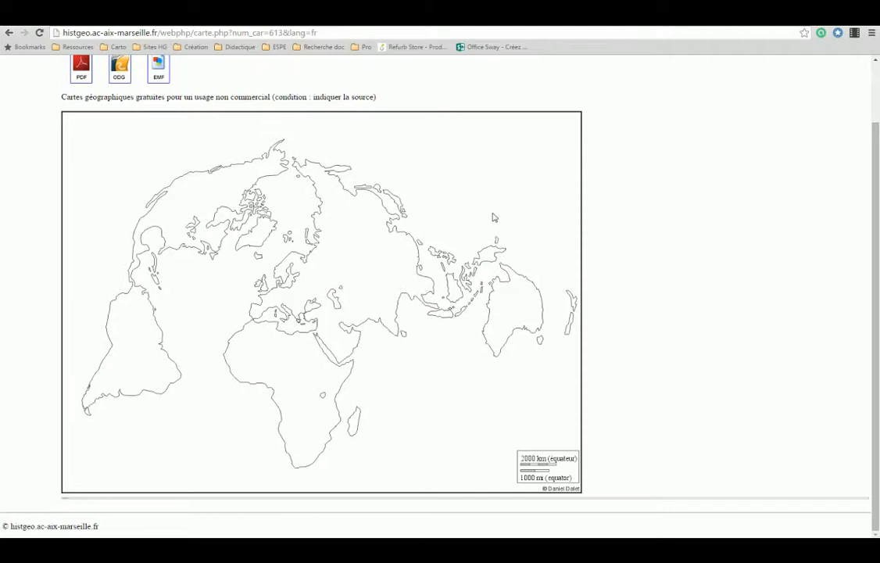
right_click(441, 266)
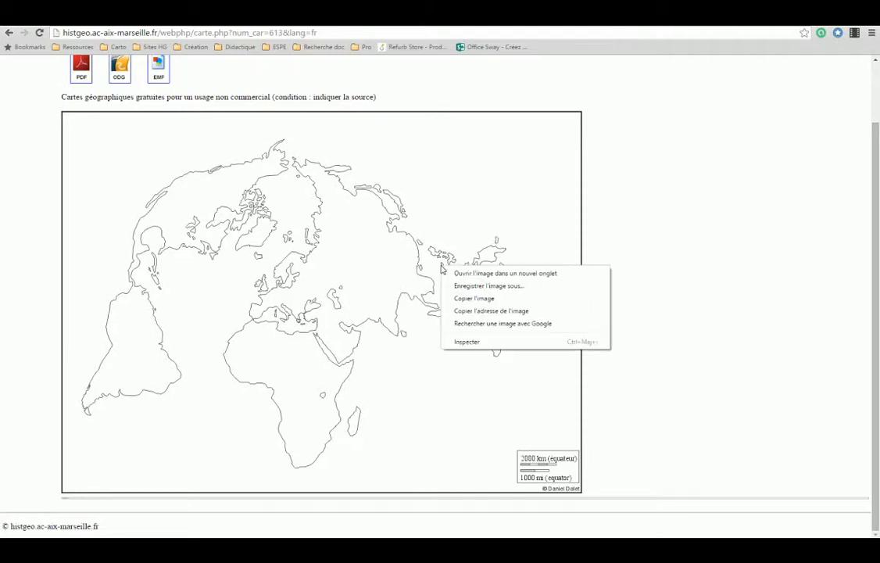
left_click(484, 302)
key("ctrl+Tab")
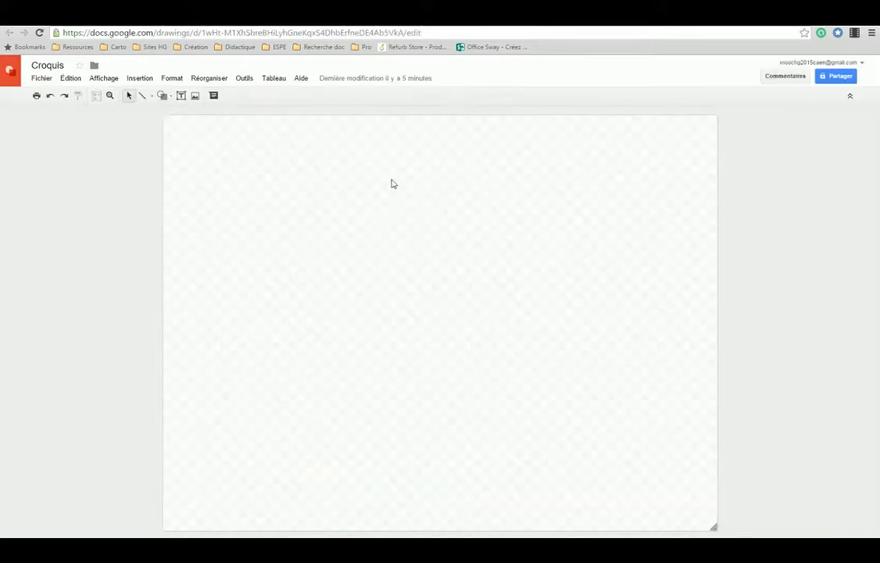
right_click(385, 320)
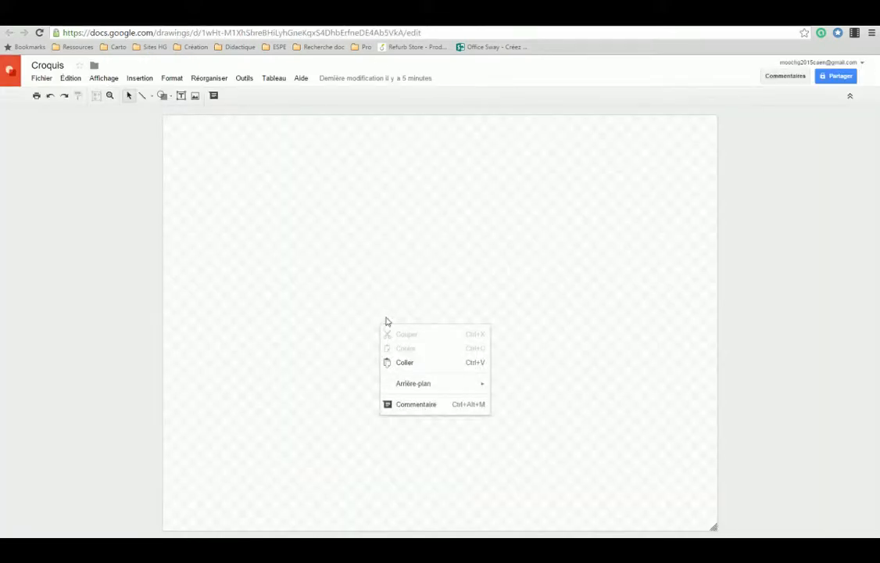
left_click(414, 364)
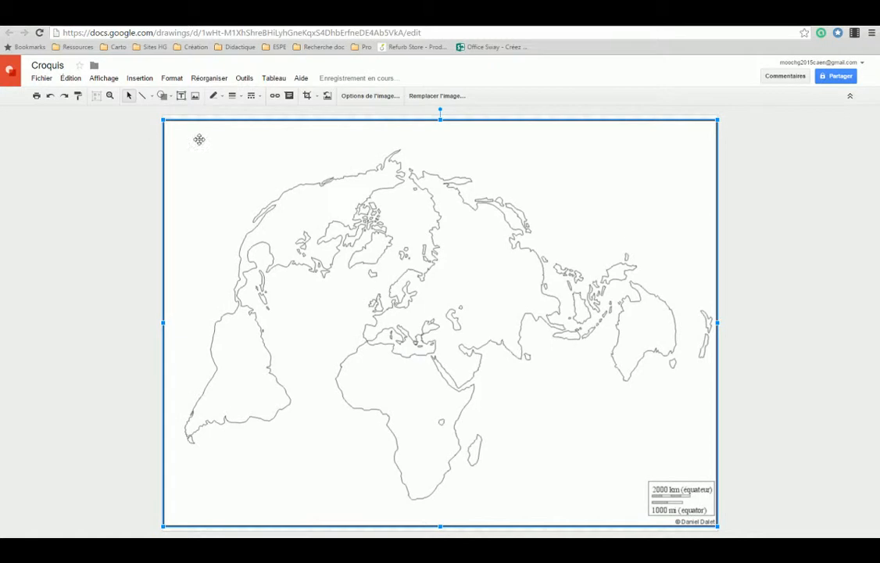
Step: Shrink the world map and place it in the lower-left part of the canvas, leaving free space above and to its right
left_click_drag(164, 121, 337, 307)
left_click_drag(551, 375, 412, 361)
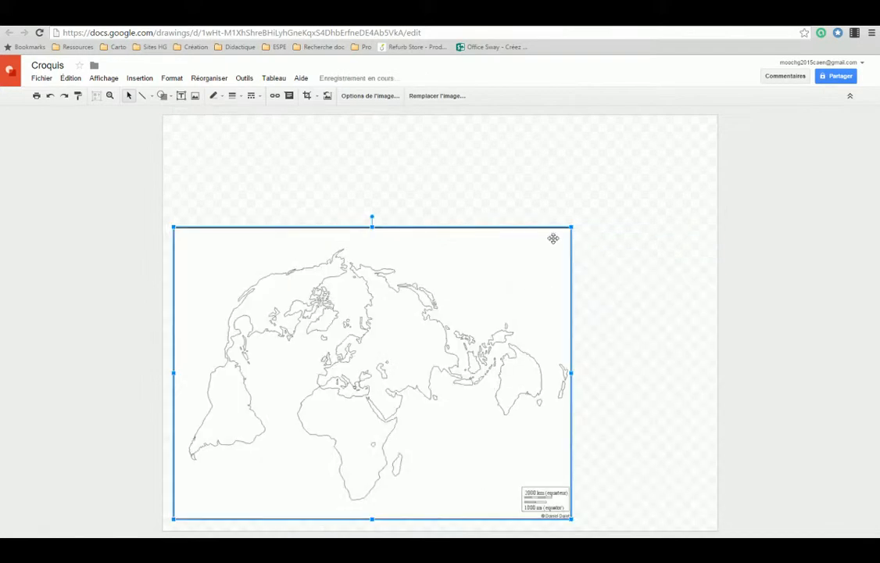
left_click_drag(571, 227, 610, 200)
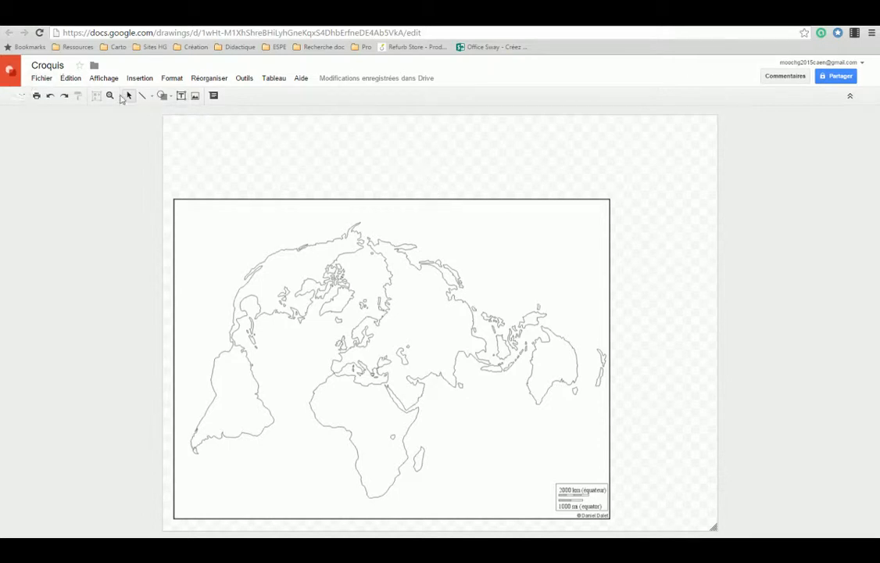
Step: Add a wide text box above the map containing the text "Titre"
left_click(181, 96)
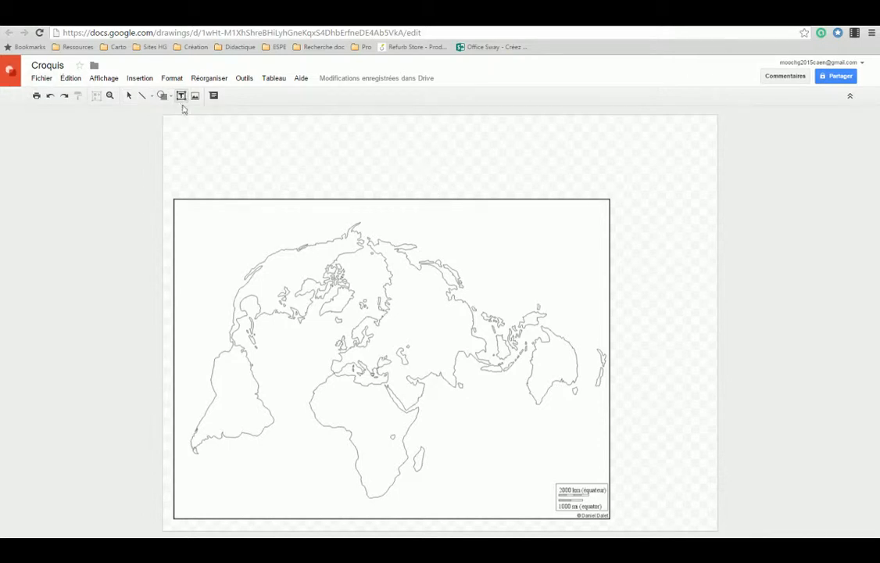
left_click_drag(179, 133, 681, 192)
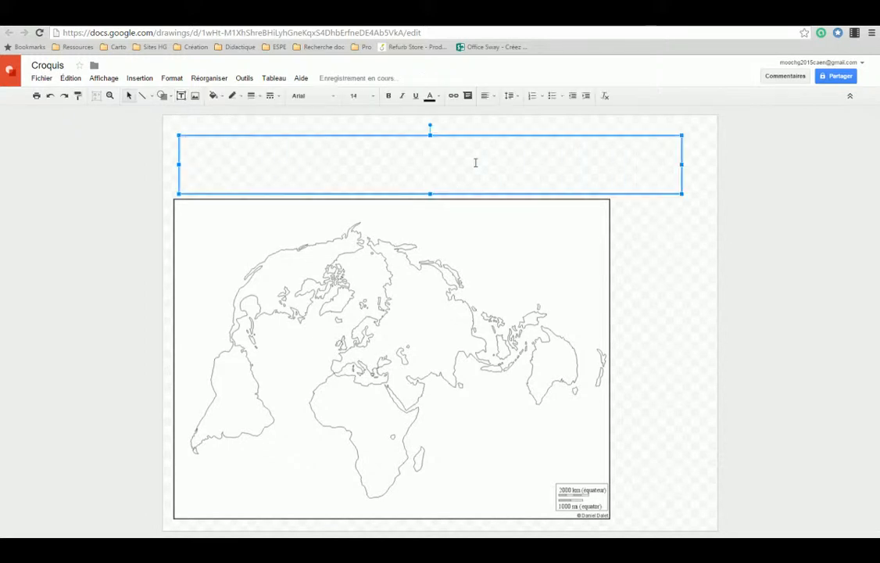
type("Titre")
left_click(644, 223)
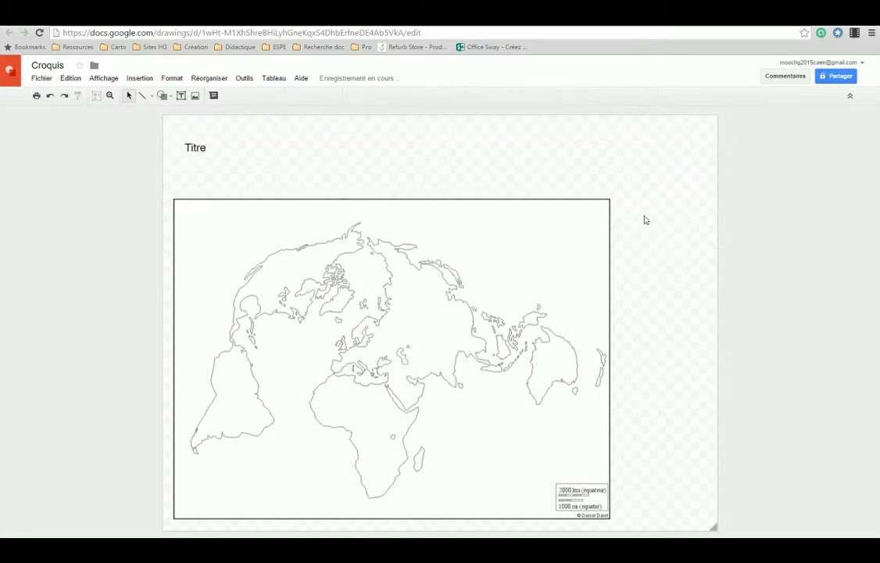
Step: Add a tall, narrow text box along the map's right edge with the heading "Légende :"
left_click(181, 96)
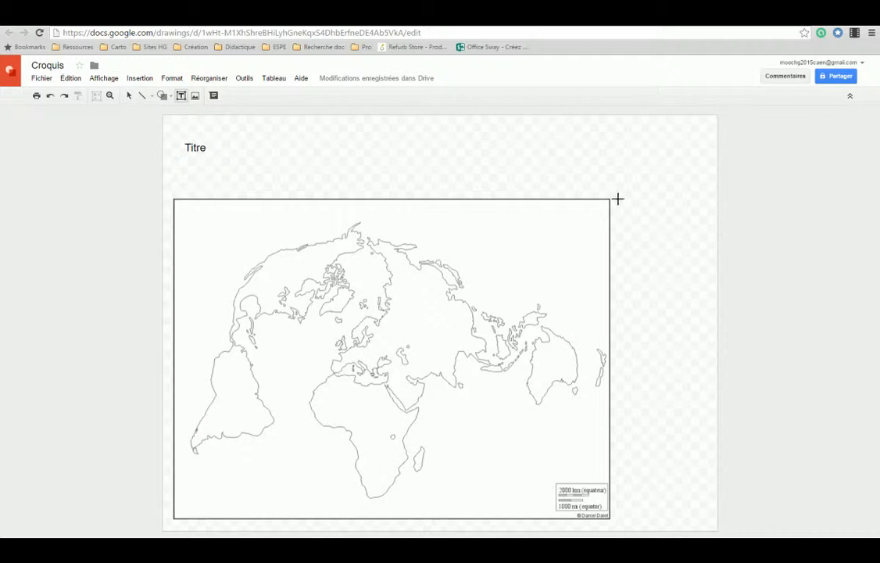
left_click_drag(618, 198, 678, 516)
type("Légende ")
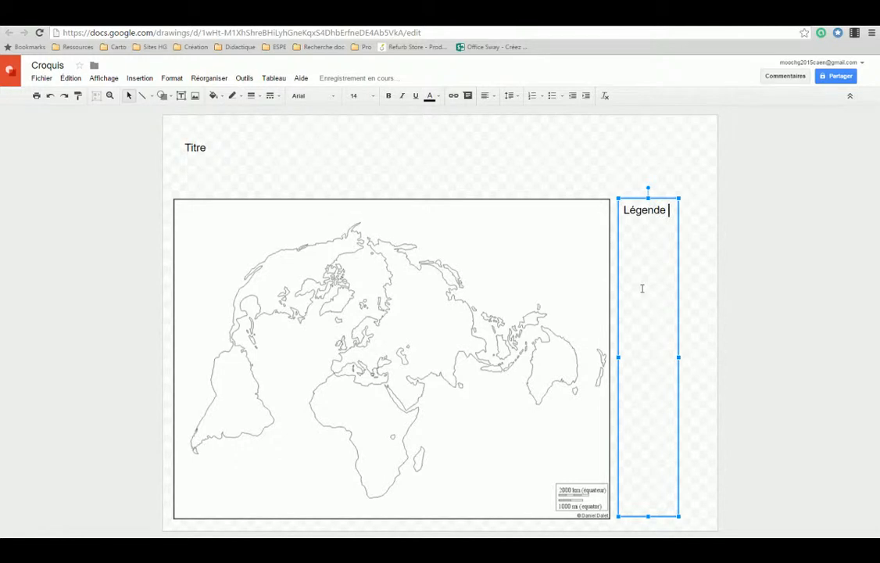
type(":")
left_click(693, 278)
Step: Add the entry "Les principaux pôles du commerce mondial" below the legend heading, separated by a blank line
left_click(640, 242)
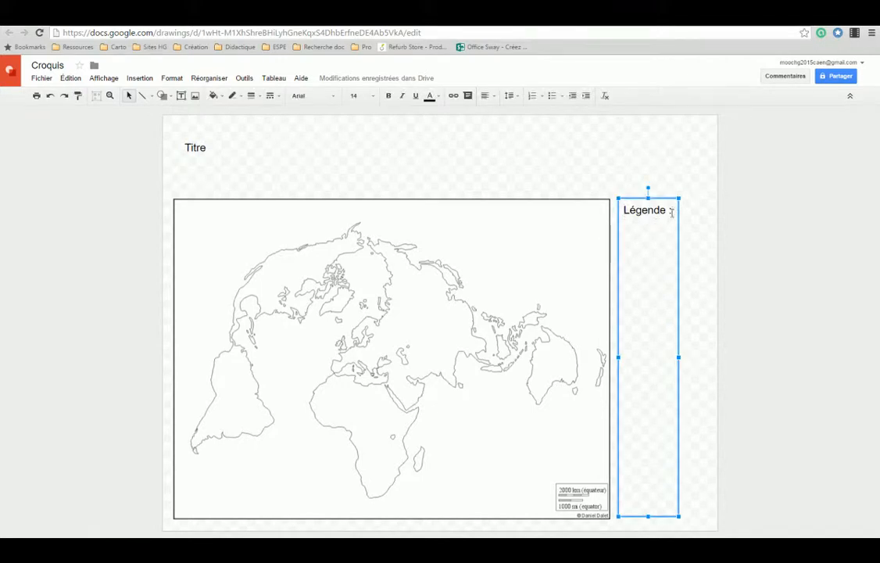
key("Return")
type("Les p")
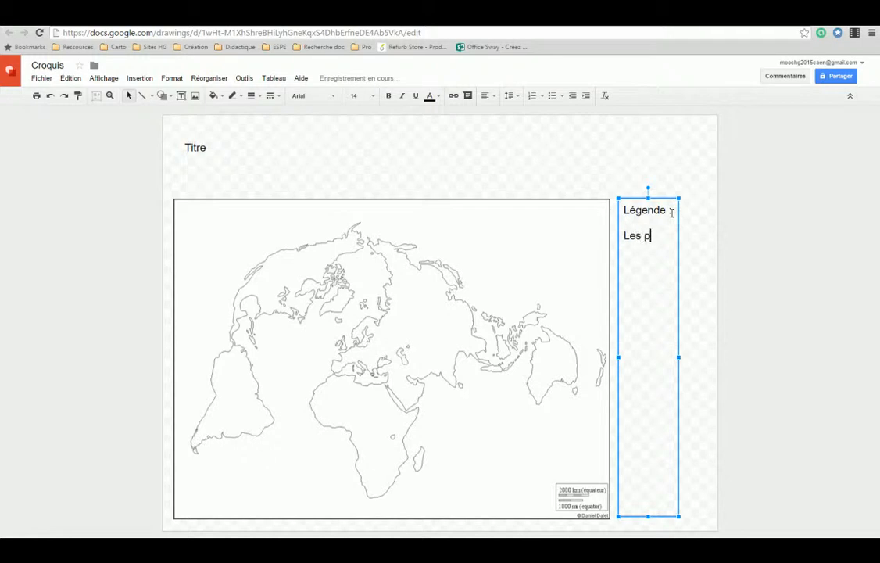
type("rincipaux p")
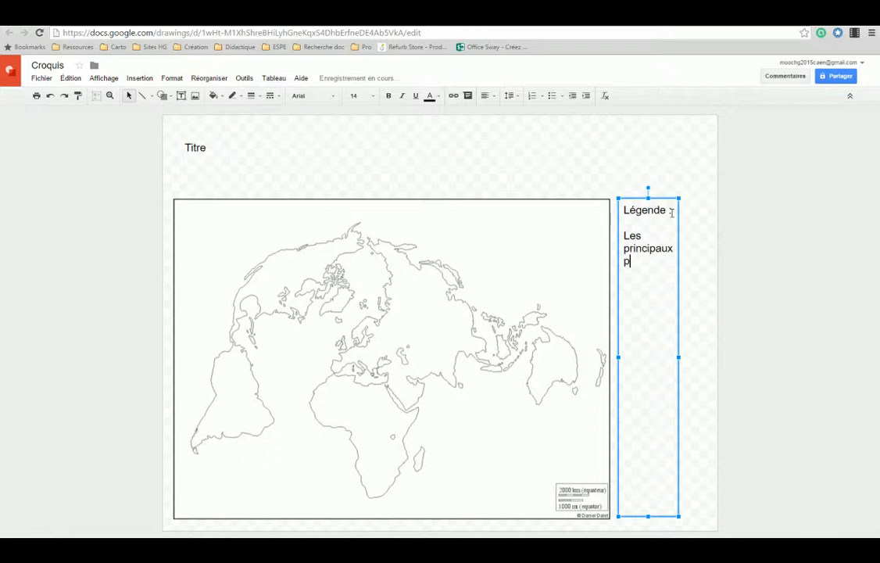
type("ôles du commerc")
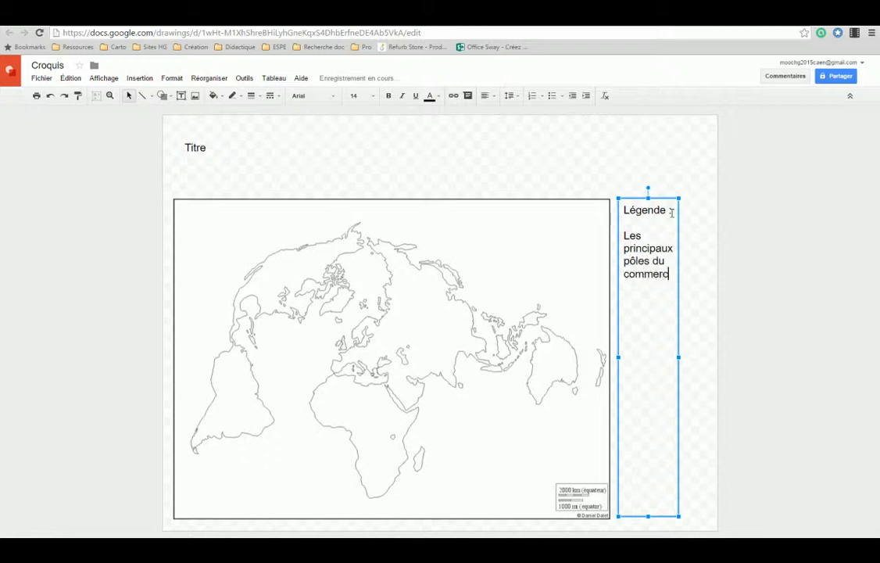
type("e mondial")
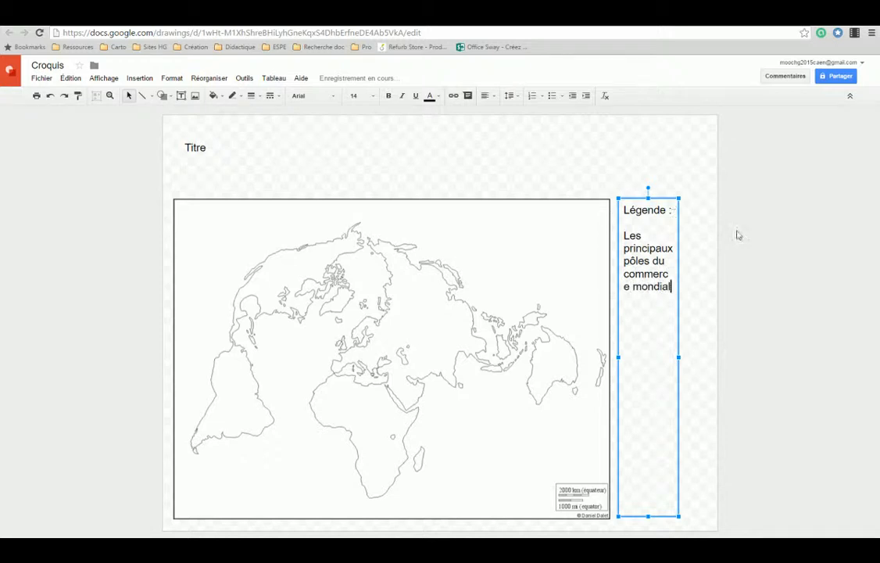
Step: Set the font size of the legend entry "Les principaux pôles du commerce mondial" to 10
left_click_drag(623, 235, 672, 288)
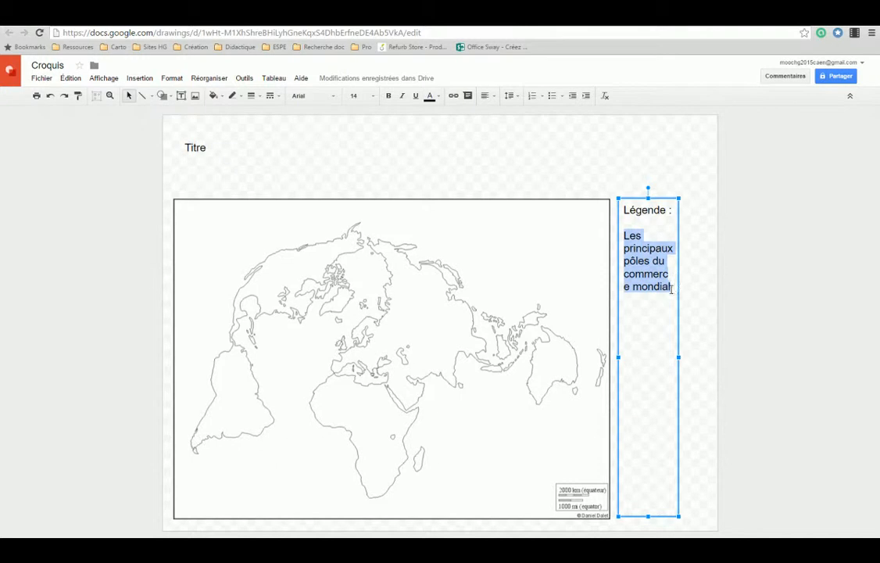
left_click(374, 97)
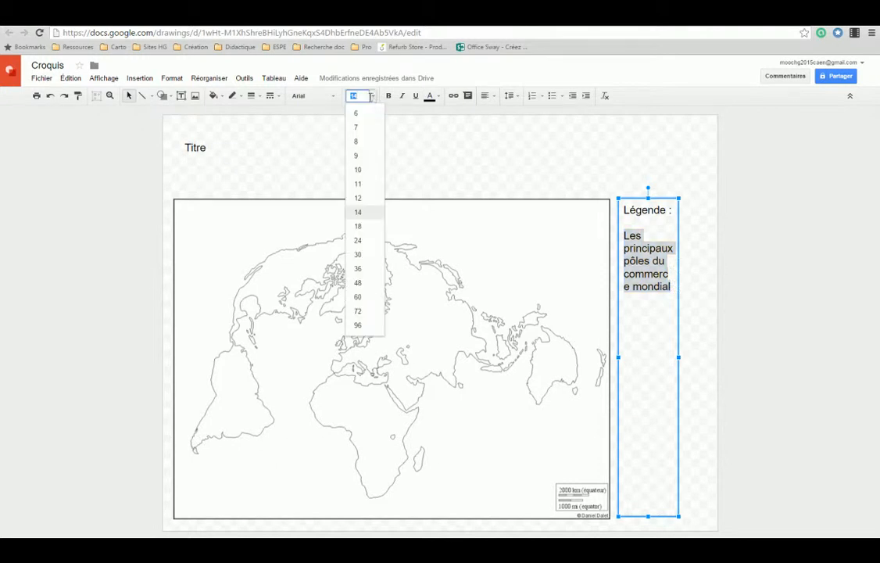
left_click(362, 171)
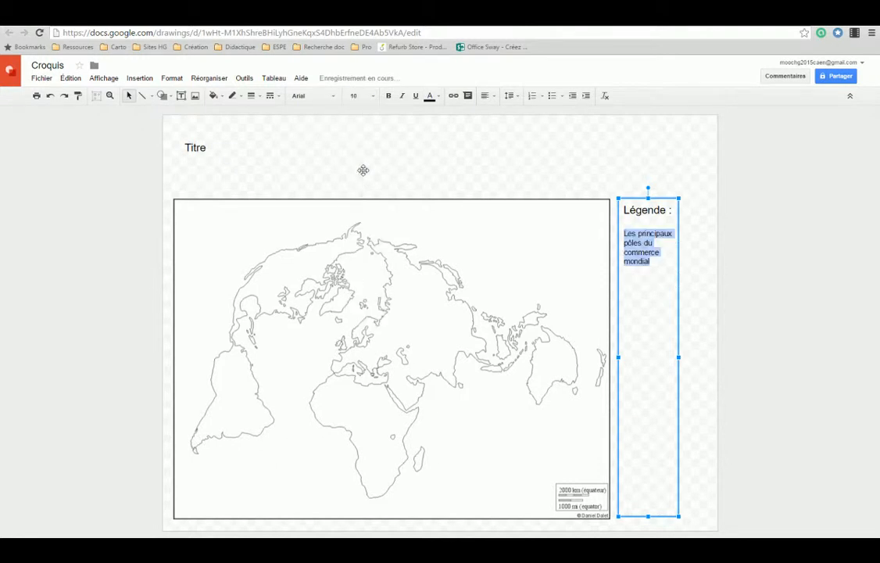
Step: Add a second legend entry, "Les principaux flux du commerce mondial", below the first one after a blank line
left_click(658, 268)
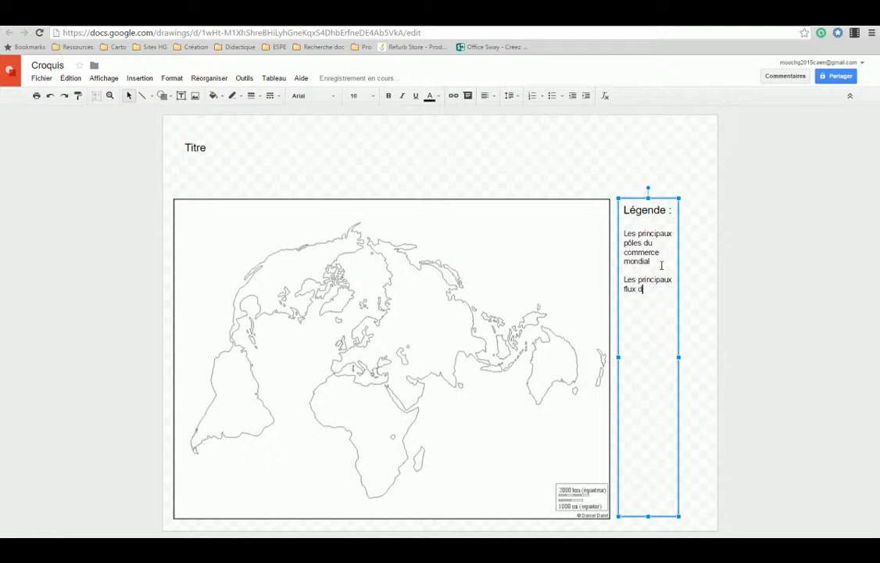
type("ommerce mondial")
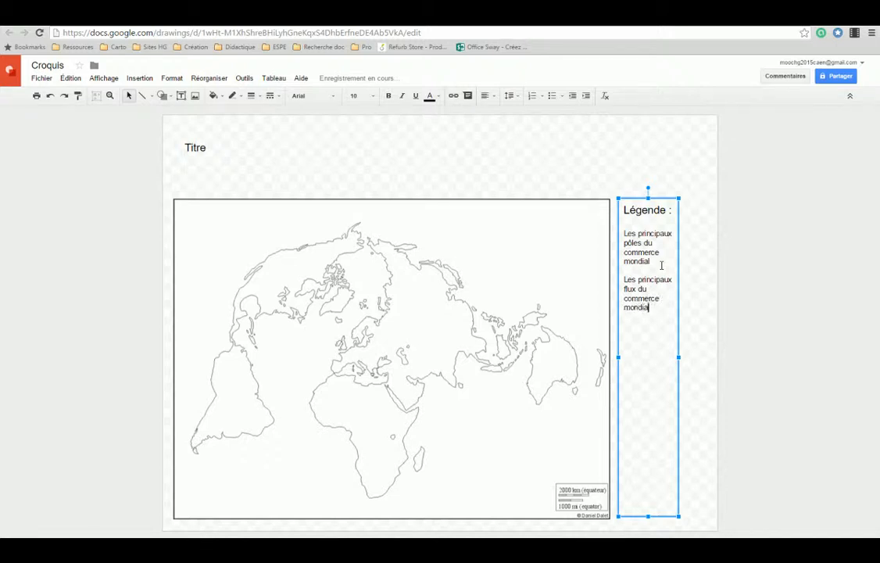
left_click(692, 296)
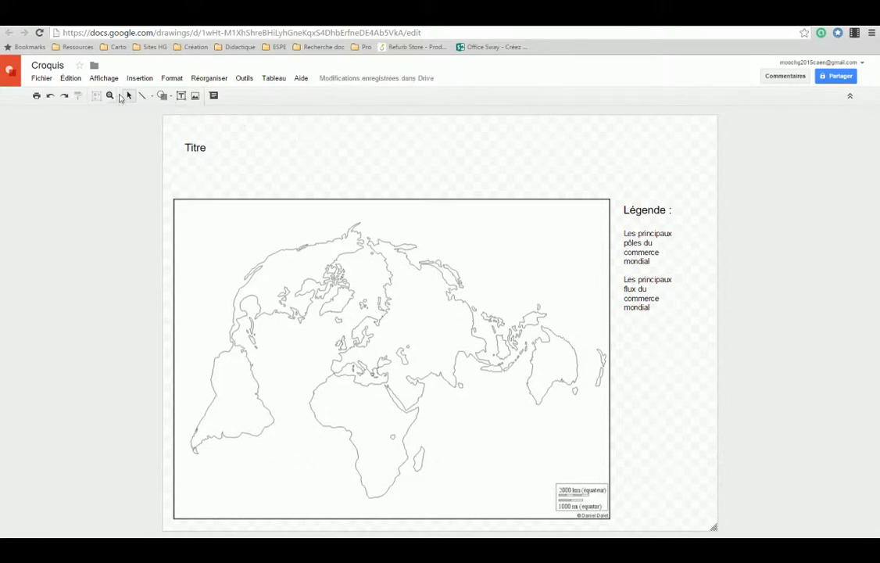
Step: Draw a small upright ellipse beside the legend entry "Les principaux pôles du commerce mondial"
left_click(169, 96)
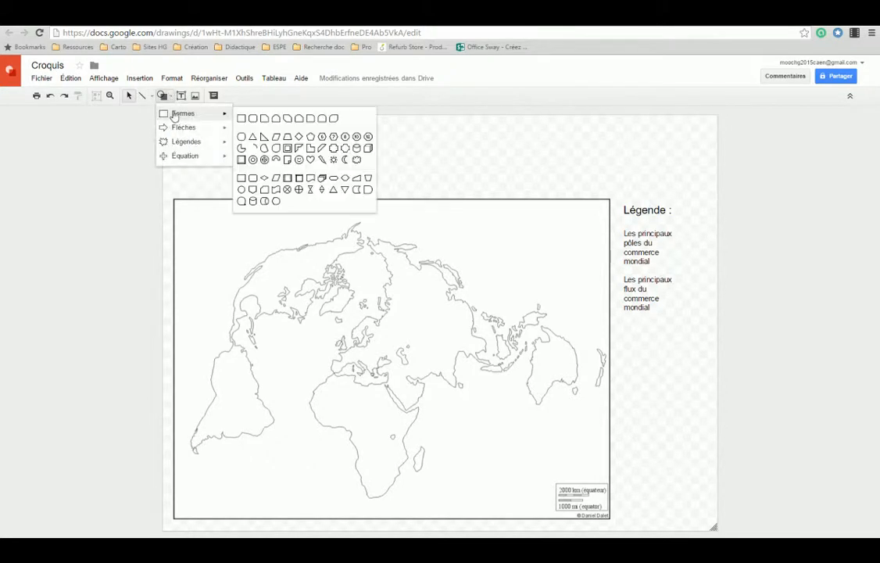
left_click(241, 118)
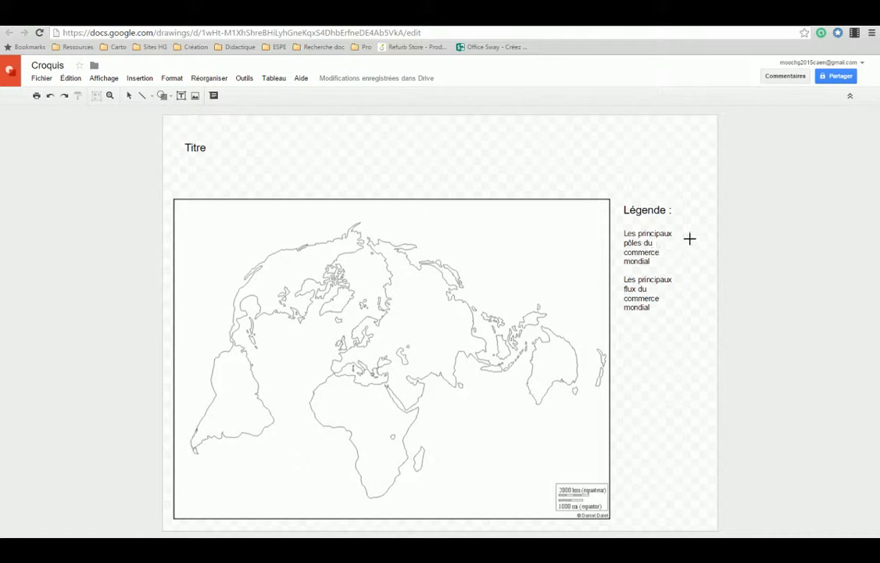
mouse_move(681, 234)
left_mouse_down()
mouse_move(702, 268)
mouse_move(688, 246)
left_mouse_up()
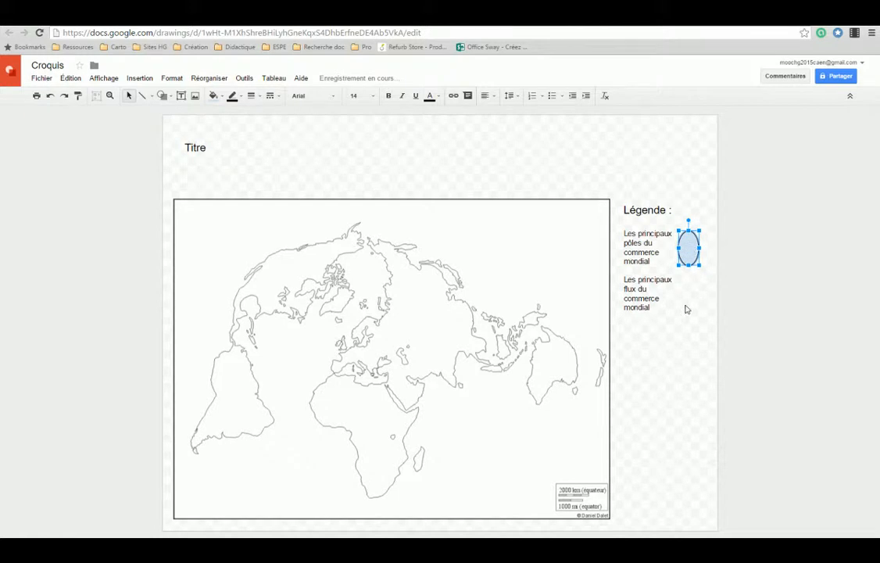
Step: Give the legend ellipse a transparent fill and a red outline, and set its line thickness
left_click(214, 95)
left_click(231, 115)
left_click(242, 96)
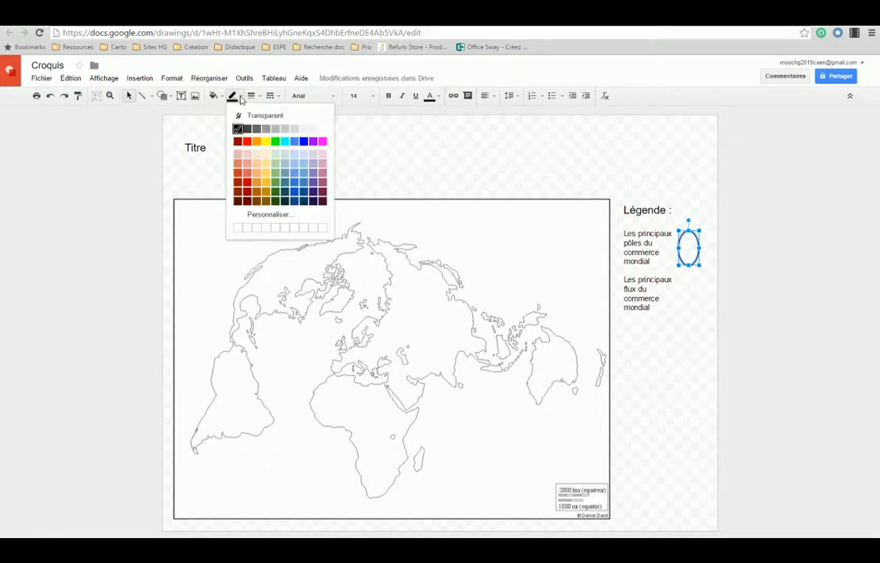
left_click(242, 139)
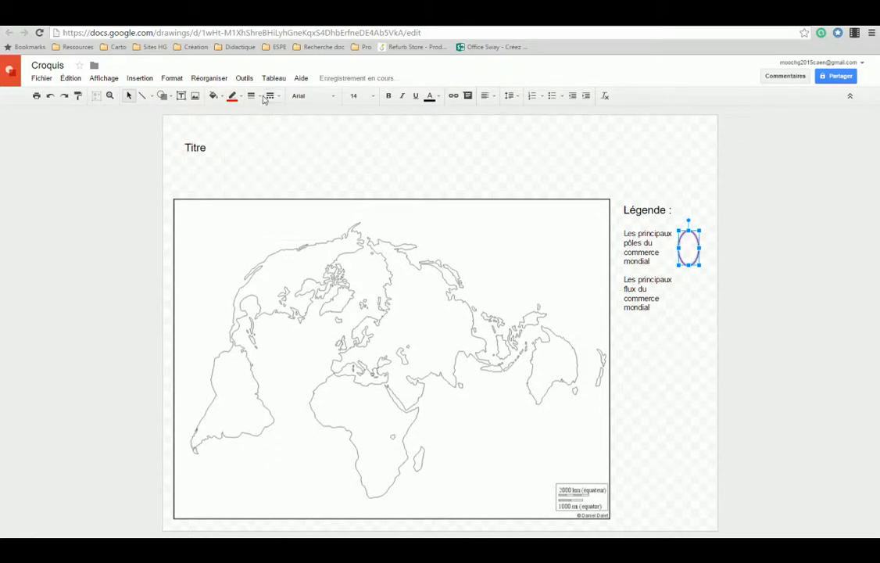
left_click(250, 95)
left_click(265, 130)
left_click(679, 363)
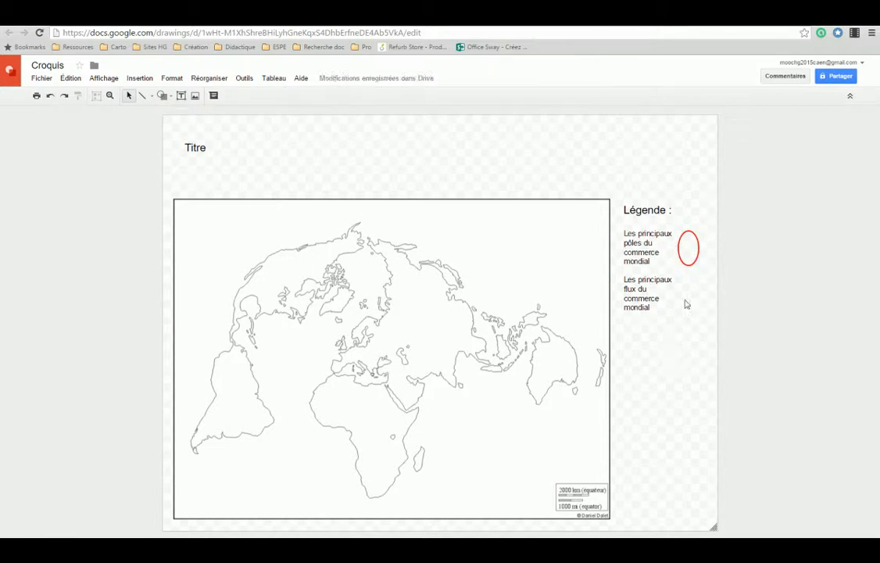
Step: Draw a small horizontal double arrow beside the legend entry "Les principaux flux du commerce mondial"
left_click(162, 97)
mouse_move(182, 133)
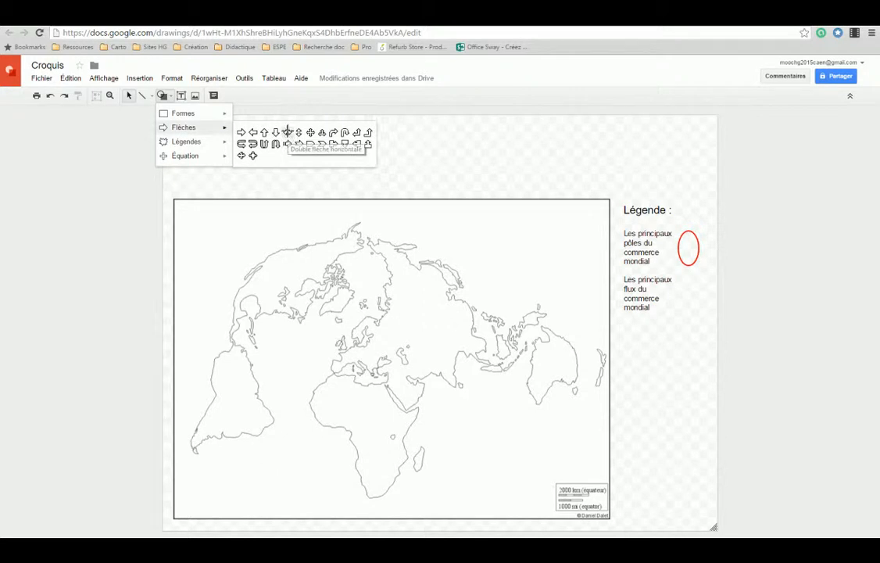
left_click(289, 133)
left_click_drag(672, 293, 703, 304)
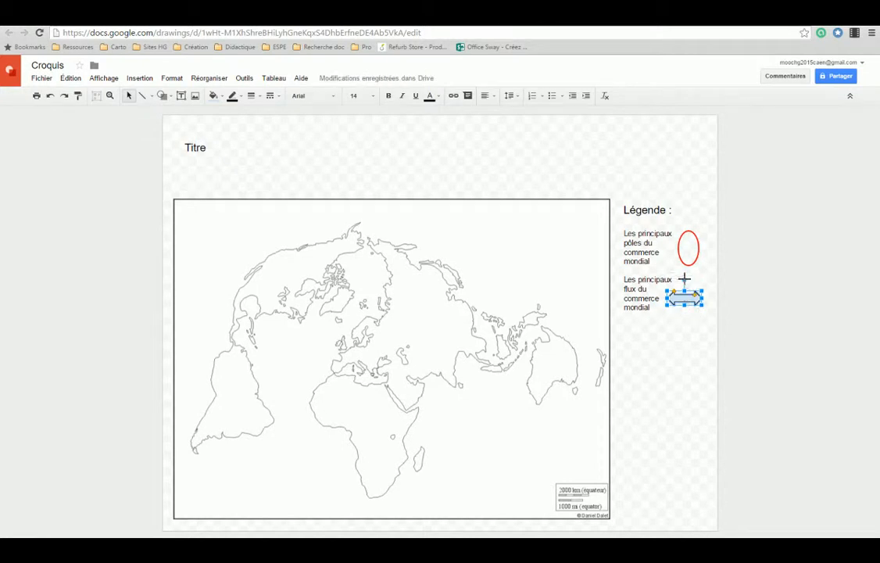
Step: Rotate the double arrow to vertical and align it under the red ellipse in the legend
left_click_drag(685, 279, 692, 294)
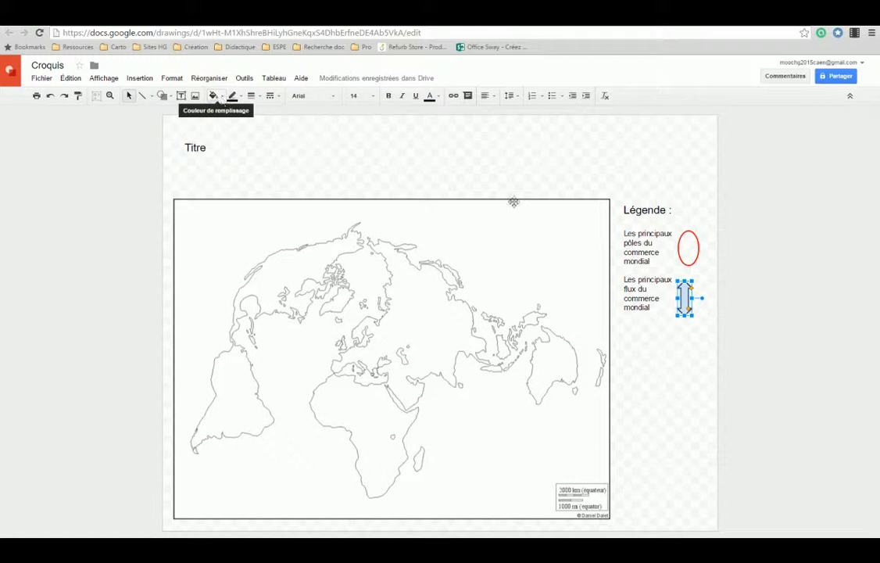
left_click_drag(684, 295, 690, 298)
left_click(666, 350)
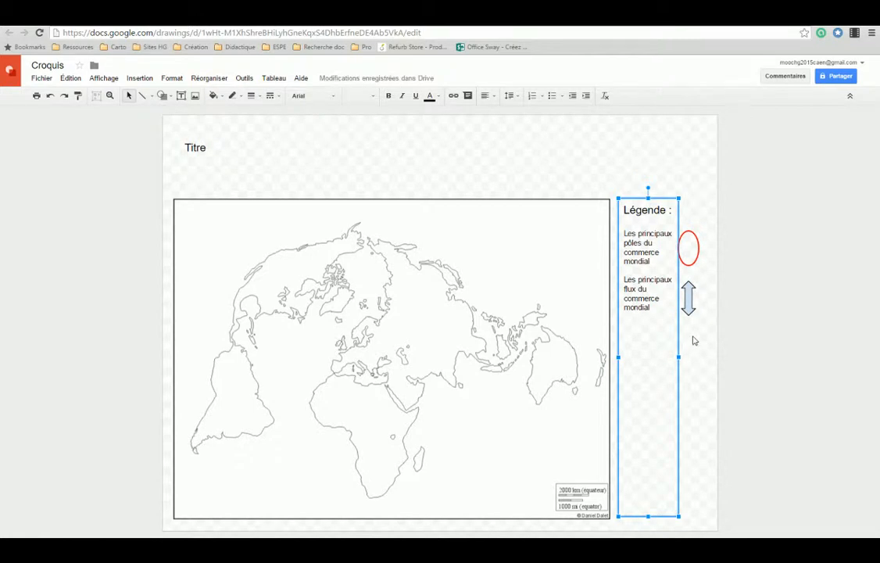
Step: Duplicate the red legend ellipse, place the copy over North America on the map and enlarge it to cover the region
left_click(693, 250)
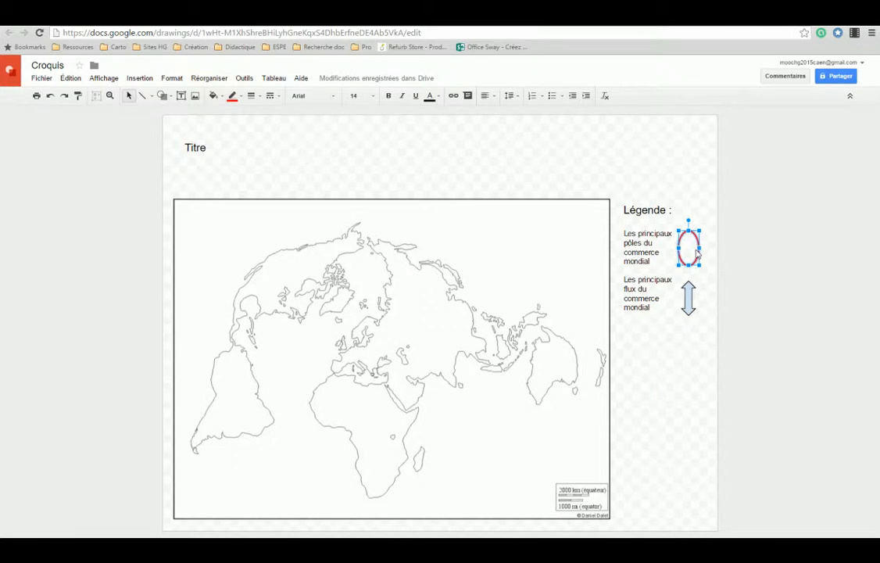
key("ctrl+d")
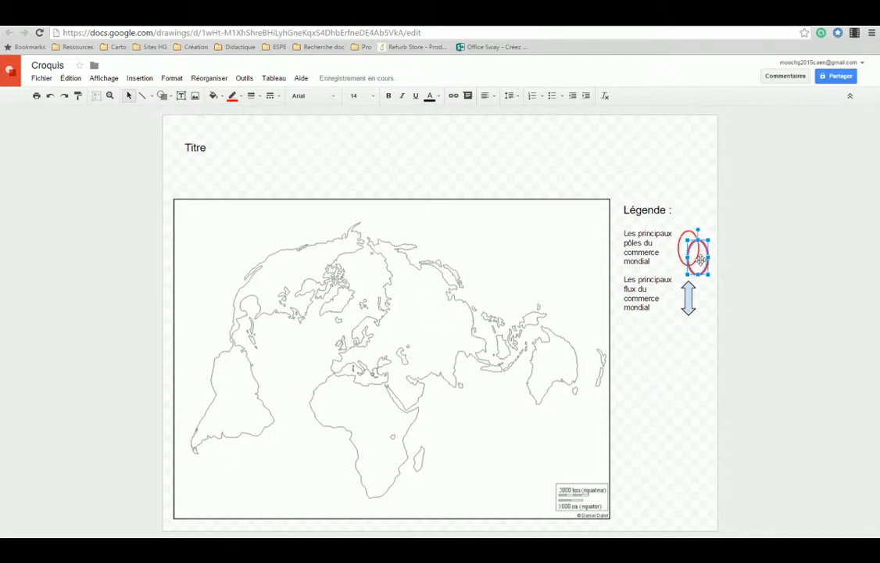
left_click_drag(287, 272, 344, 338)
left_click_drag(312, 302, 304, 296)
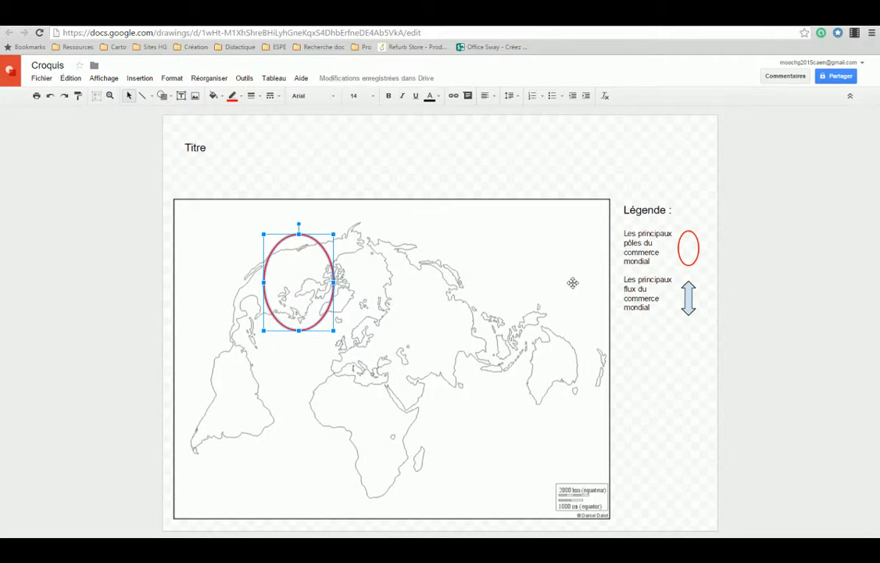
Step: Duplicate the large red ellipse twice, placing one copy over East Asia and the other over Europe
key("ctrl+d")
left_click_drag(316, 304, 456, 303)
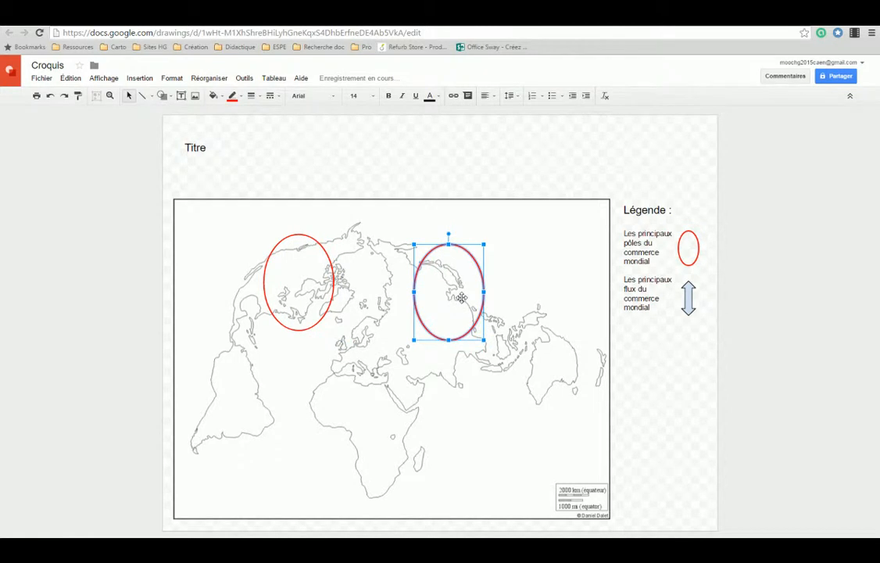
key("ctrl+d")
left_click_drag(463, 297, 370, 348)
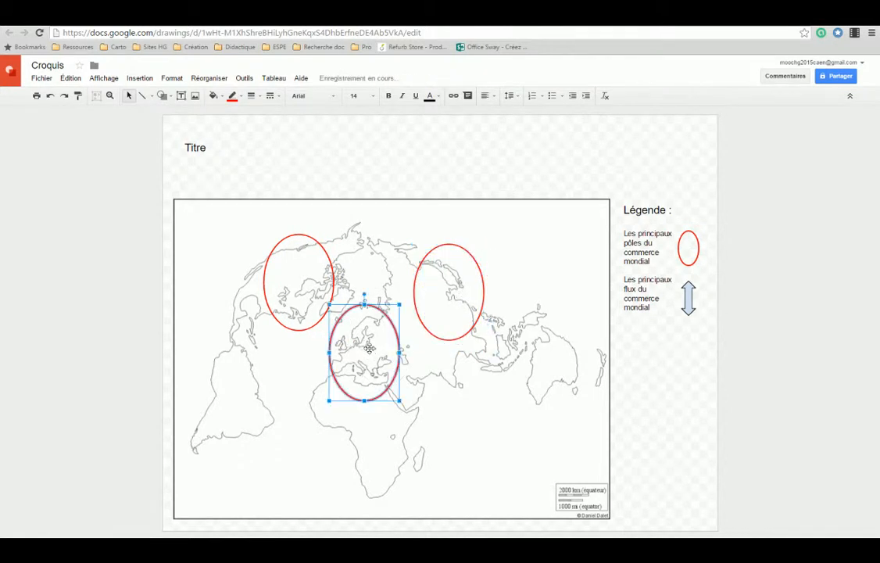